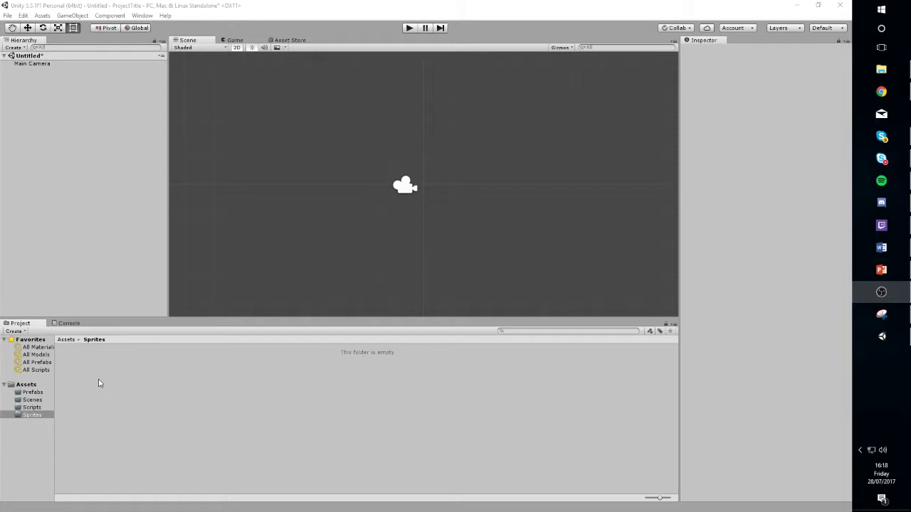
# - Import the Sprite-Can-PNG-File image from the Project 1 desktop folder into the project's Sprites folder
pyautogui.rightClick(98, 379)
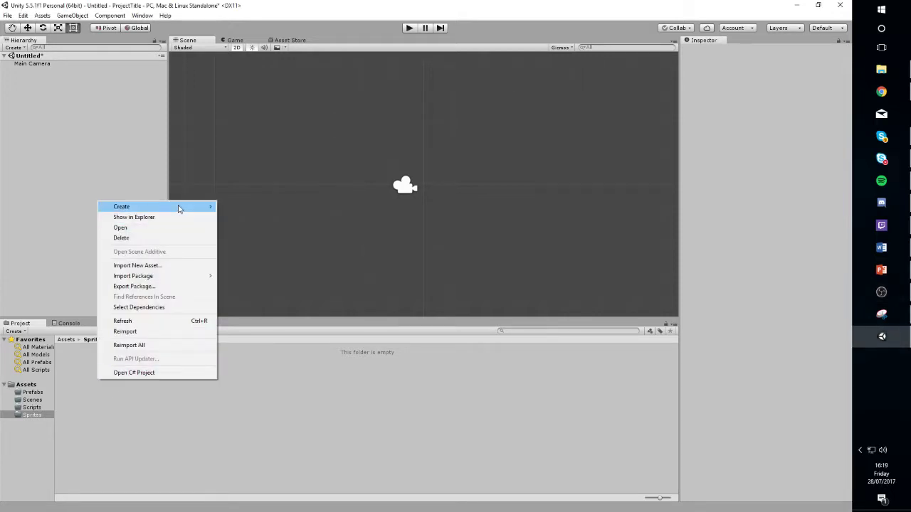
pyautogui.click(162, 265)
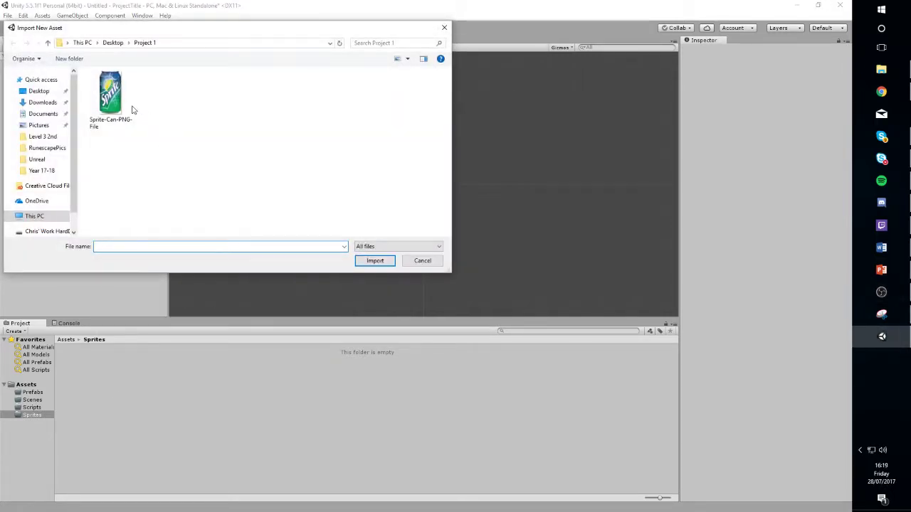
pyautogui.click(132, 106)
pyautogui.click(373, 264)
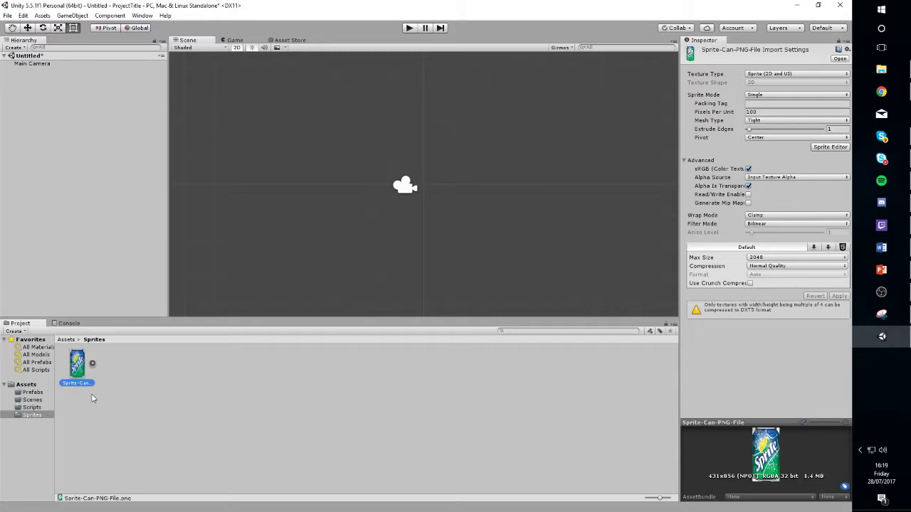
# - Rename the imported can image asset as SPR_Sprite1
pyautogui.press('F2')
pyautogui.press('Return')
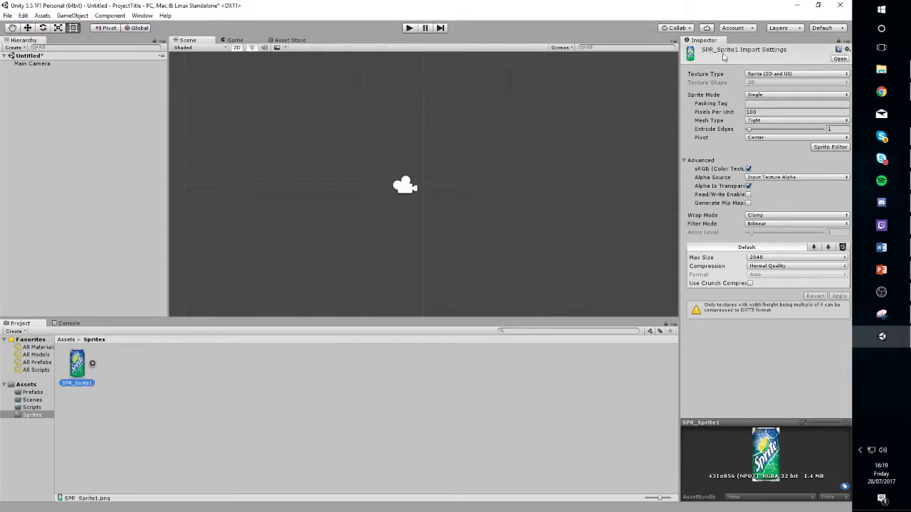
pyautogui.click(76, 398)
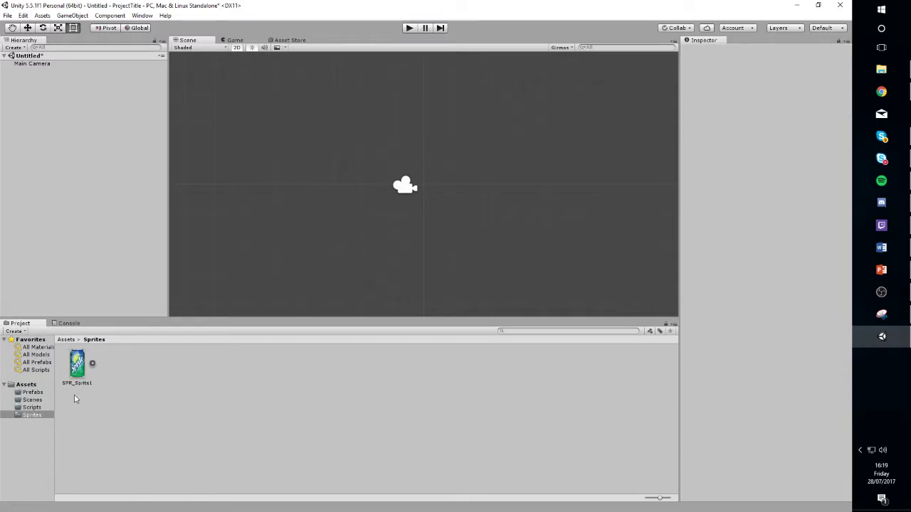
# - Add SPR_Sprite1 to the scene hierarchy and move it beside the camera to about X -3.6, Y -0.03
pyautogui.click(77, 370)
pyautogui.moveTo(76, 371); pyautogui.dragTo(66, 161)
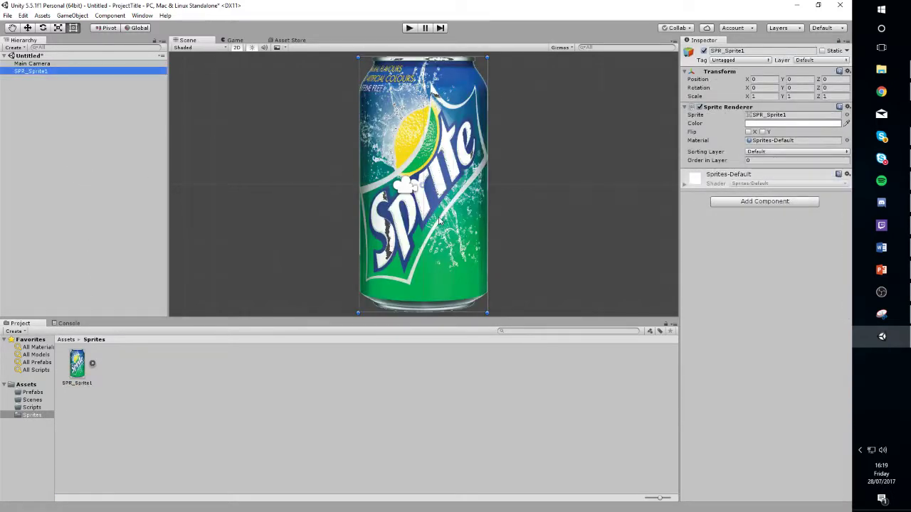
pyautogui.moveTo(438, 226); pyautogui.dragTo(330, 229)
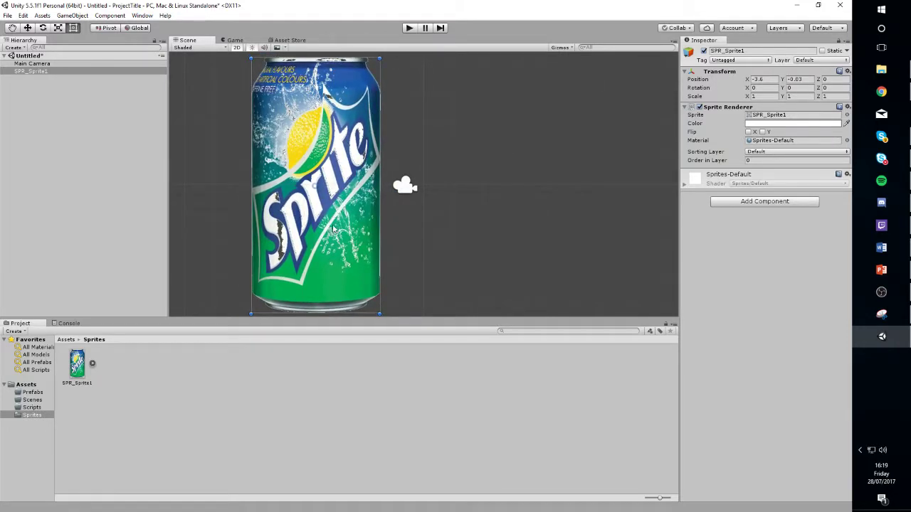
# - Set the scene sprite's scale to 0.5 on X, Y and Z
pyautogui.click(758, 96)
pyautogui.write('0.5')
pyautogui.press('Tab')
pyautogui.write('0.5')
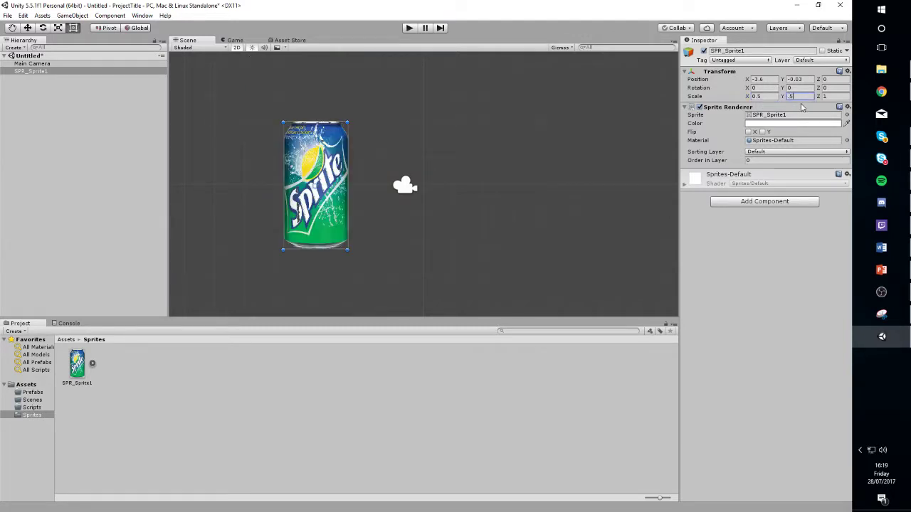
pyautogui.press('Tab')
pyautogui.write('.5')
# - Try a Y scale of 2 on the sprite, restore it to 0.5 and deselect the sprite
pyautogui.hotkey('shift', 'Tab')
pyautogui.write('2')
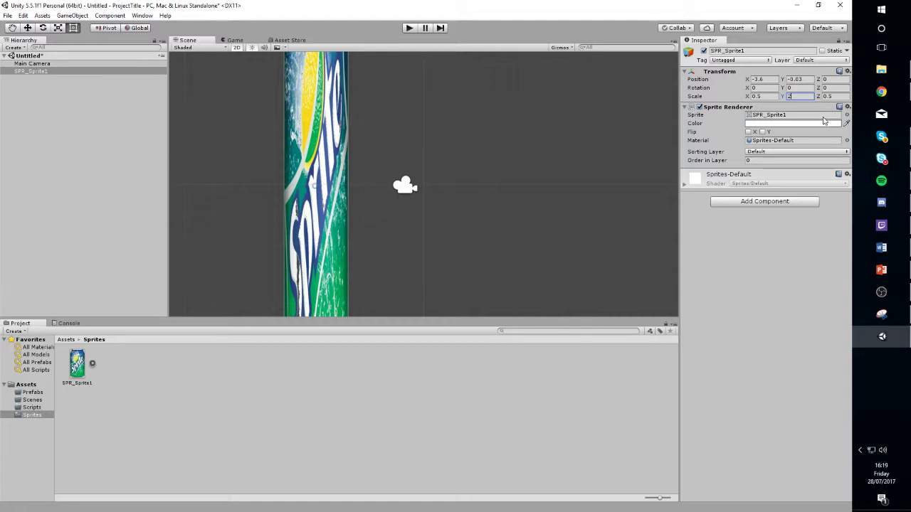
pyautogui.press('BackSpace')
pyautogui.write('0.5')
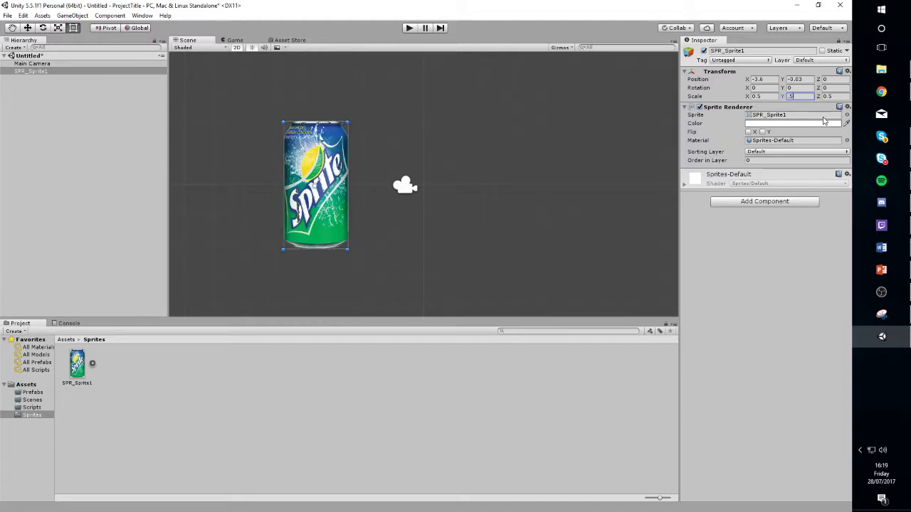
pyautogui.click(35, 85)
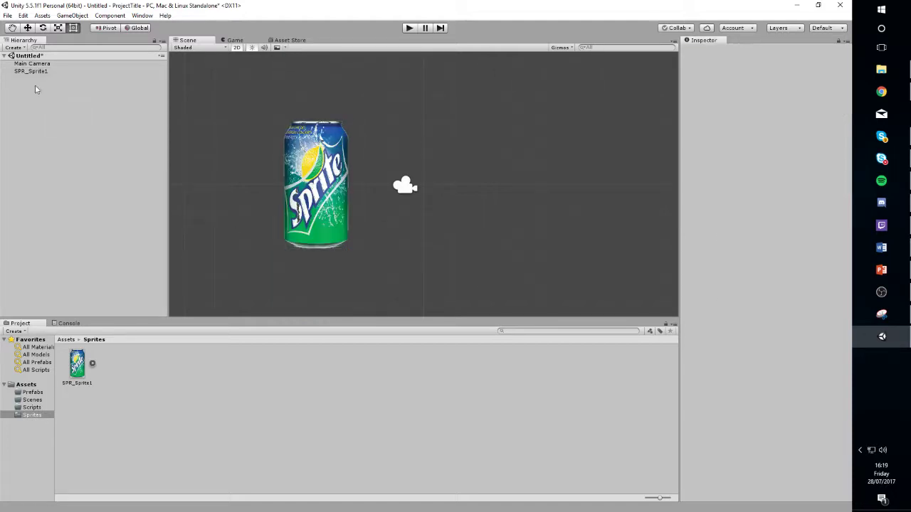
# - Select SPR_Sprite1 and move it freehand in the scene to about X -4.4, Y -0.28
pyautogui.click(28, 72)
pyautogui.click(317, 212)
pyautogui.moveTo(318, 212); pyautogui.dragTo(297, 228)
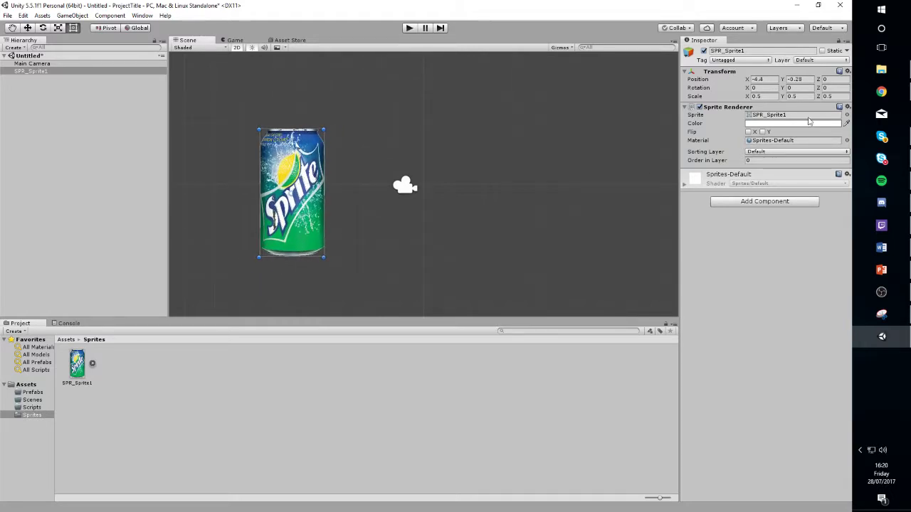
# - Test different position values on the sprite and set its position to X -2 and Y -0.5
pyautogui.click(758, 79)
pyautogui.write('-')
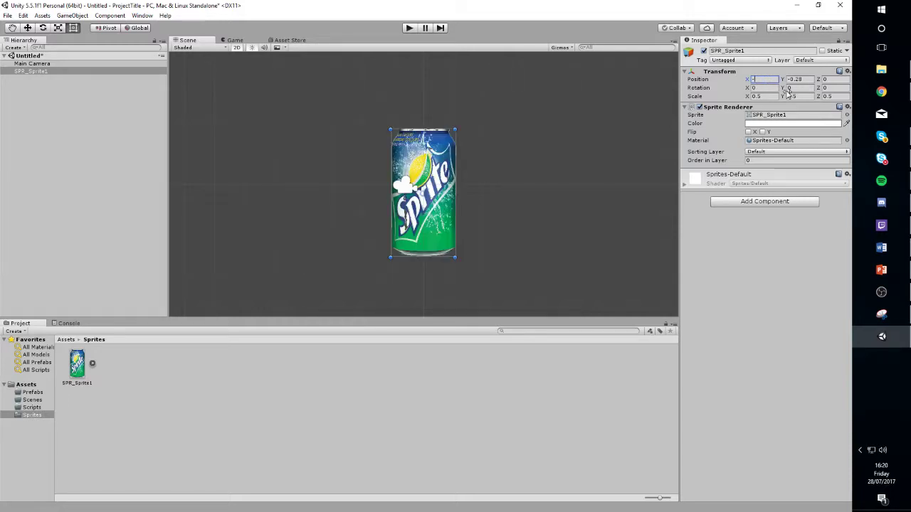
pyautogui.write('6')
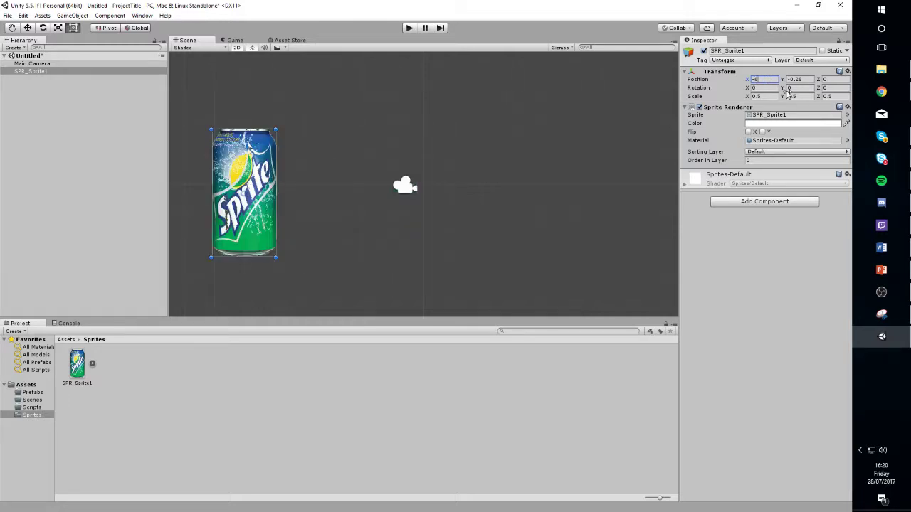
pyautogui.press('BackSpace')
pyautogui.write('2')
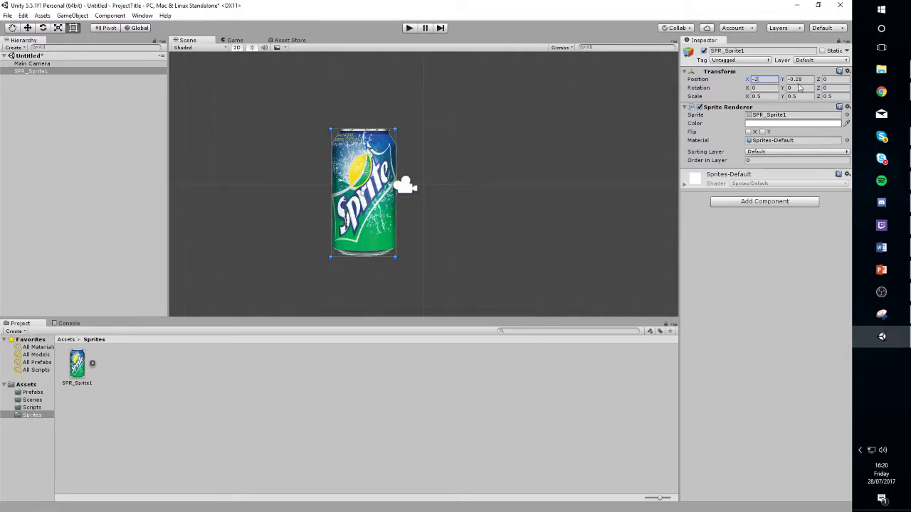
pyautogui.click(805, 79)
pyautogui.press('BackSpace')
pyautogui.write('1')
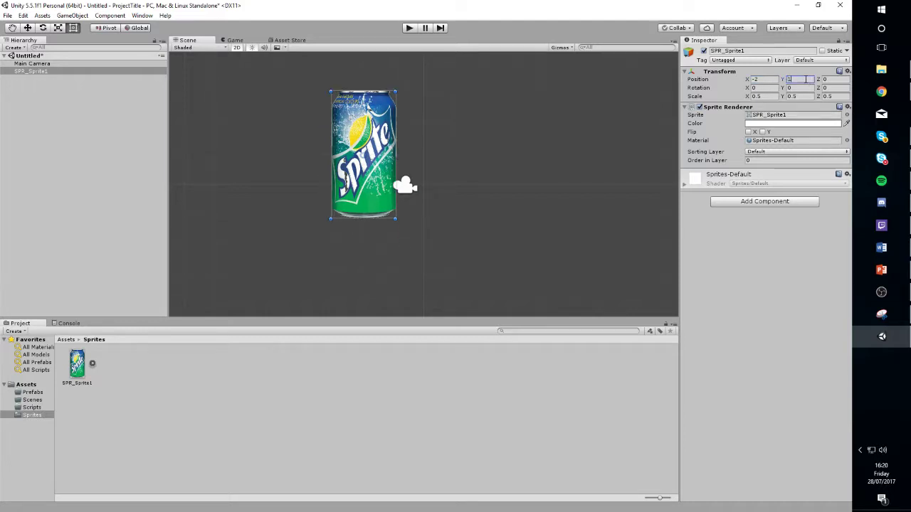
pyautogui.press('BackSpace')
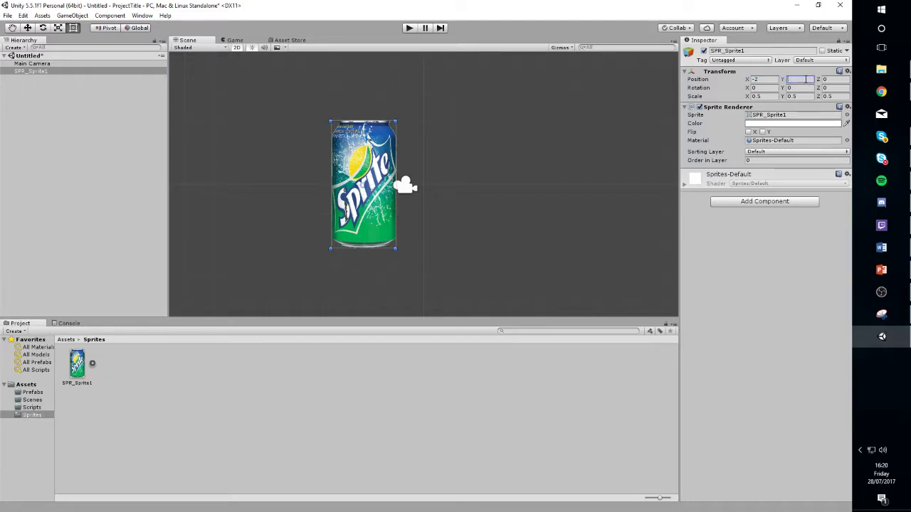
pyautogui.write('-.5')
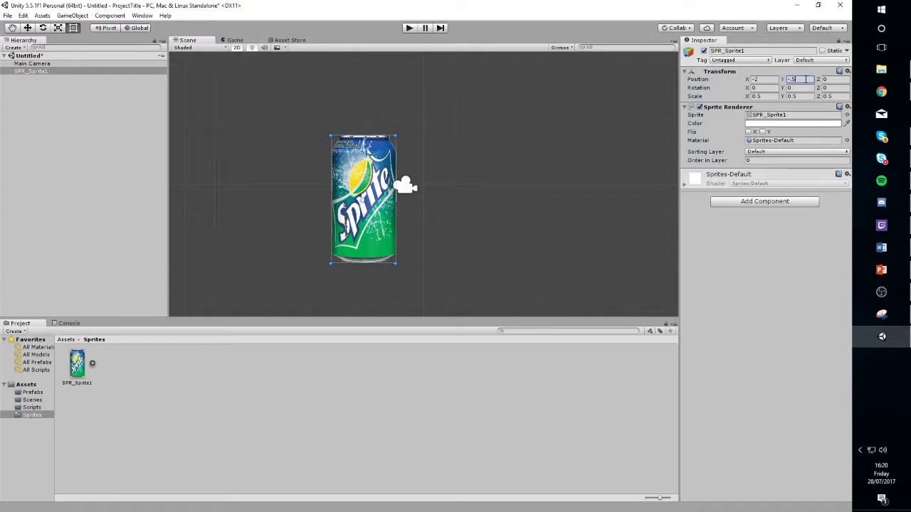
# - Try a Z position of -5 for the sprite
pyautogui.click(835, 83)
pyautogui.write('-')
pyautogui.write('5')
pyautogui.press('Return')
# - Try a rotation of 80 on the sprite's X axis and Y axis, resetting each to 0
pyautogui.click(768, 89)
pyautogui.write('80')
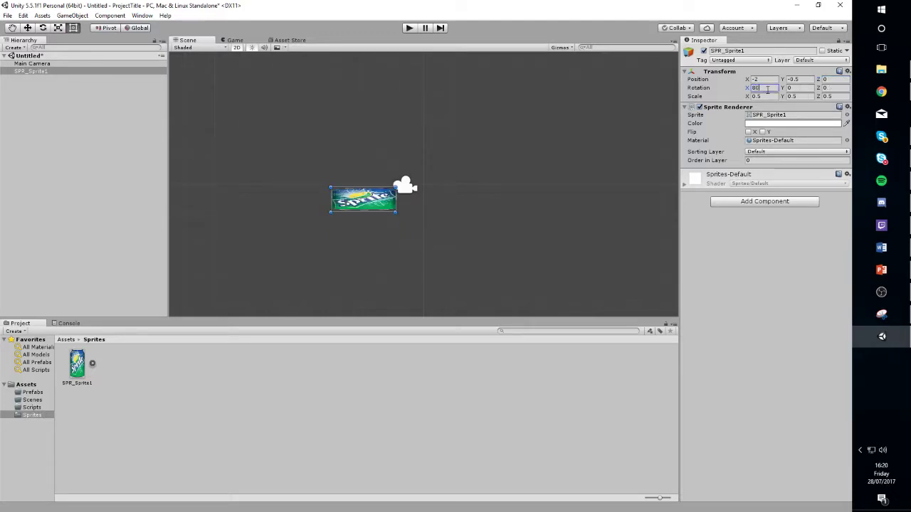
pyautogui.press('BackSpace')
pyautogui.press('BackSpace')
pyautogui.write('0')
pyautogui.click(795, 89)
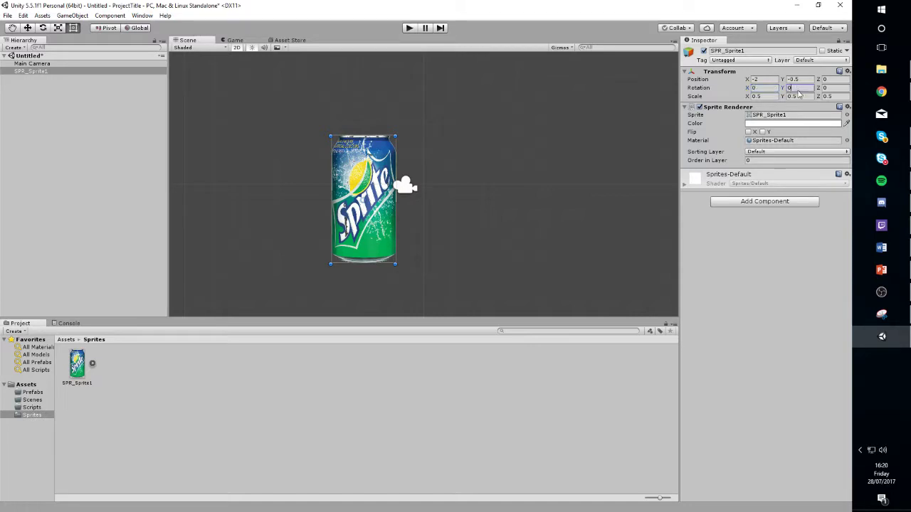
pyautogui.write('80')
pyautogui.press('BackSpace')
pyautogui.press('BackSpace')
# - Try a Z rotation of 80 on the sprite and reset it to 0
pyautogui.click(830, 87)
pyautogui.write('80')
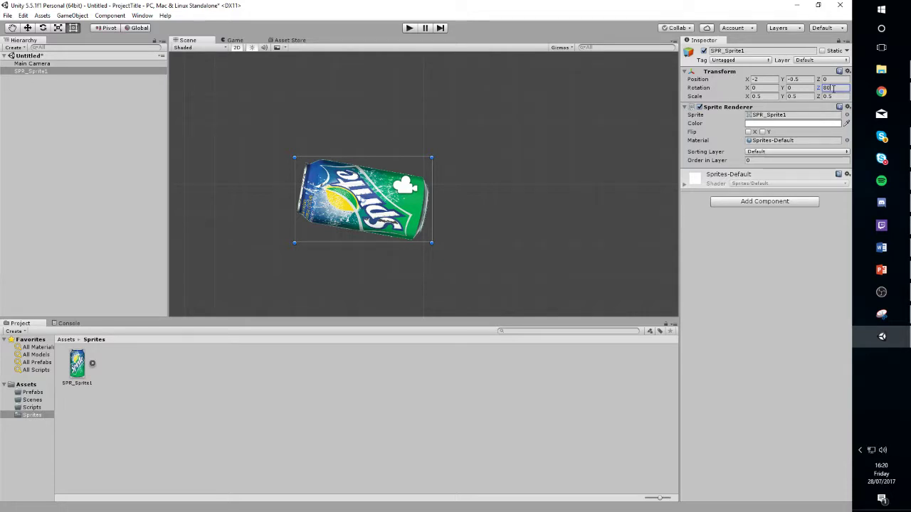
pyautogui.press('BackSpace')
pyautogui.press('BackSpace')
pyautogui.click(746, 280)
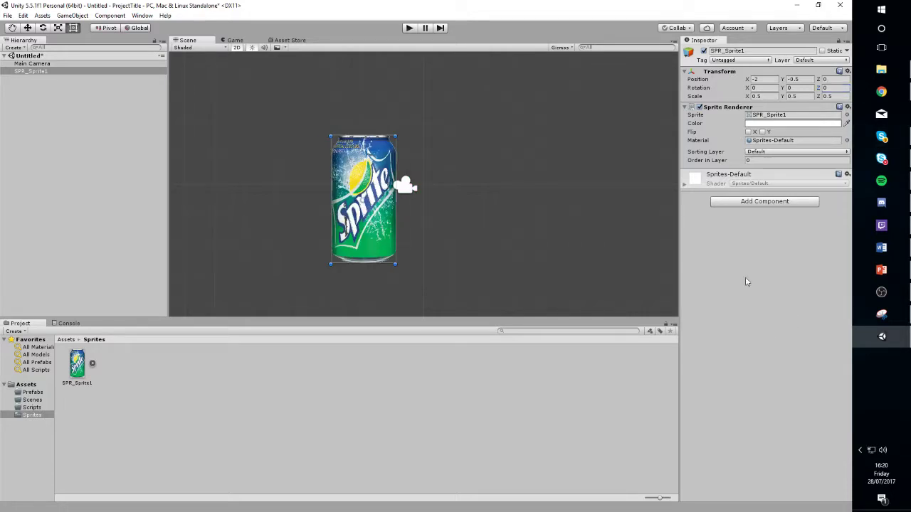
# - Try a red tint (EC1515) on the sprite's renderer colour and restore it to white (FFFFFF)
pyautogui.click(779, 126)
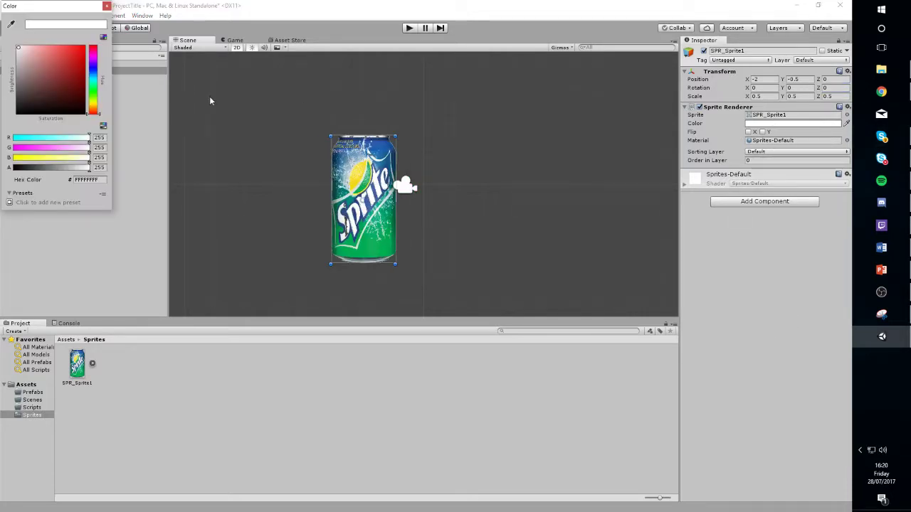
pyautogui.click(79, 55)
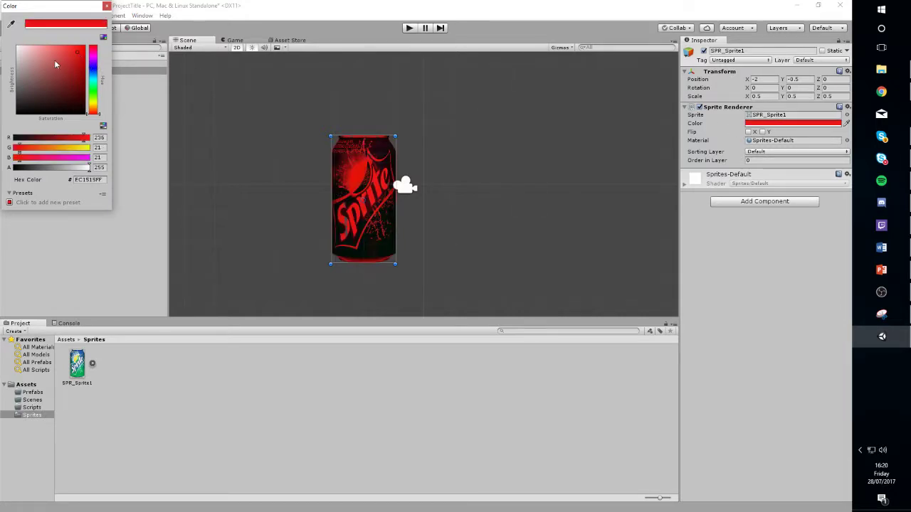
pyautogui.moveTo(34, 53); pyautogui.dragTo(17, 46)
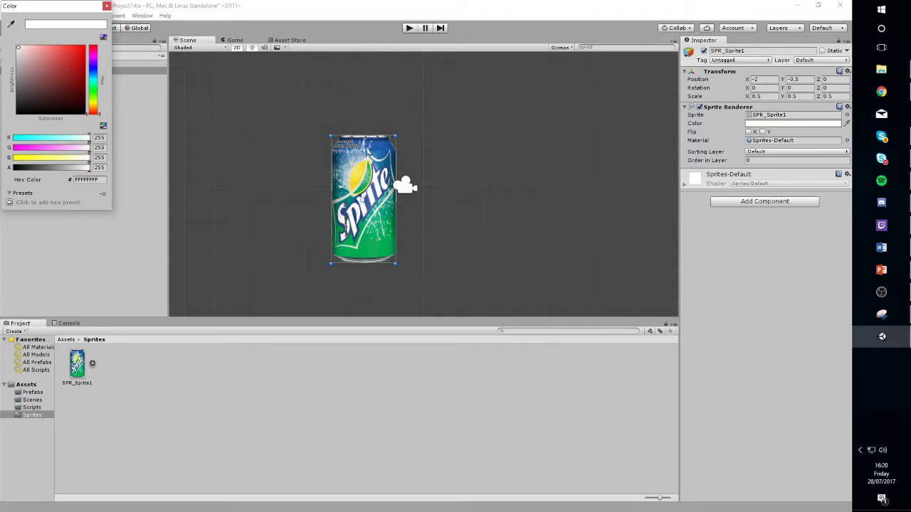
pyautogui.click(107, 6)
pyautogui.click(106, 195)
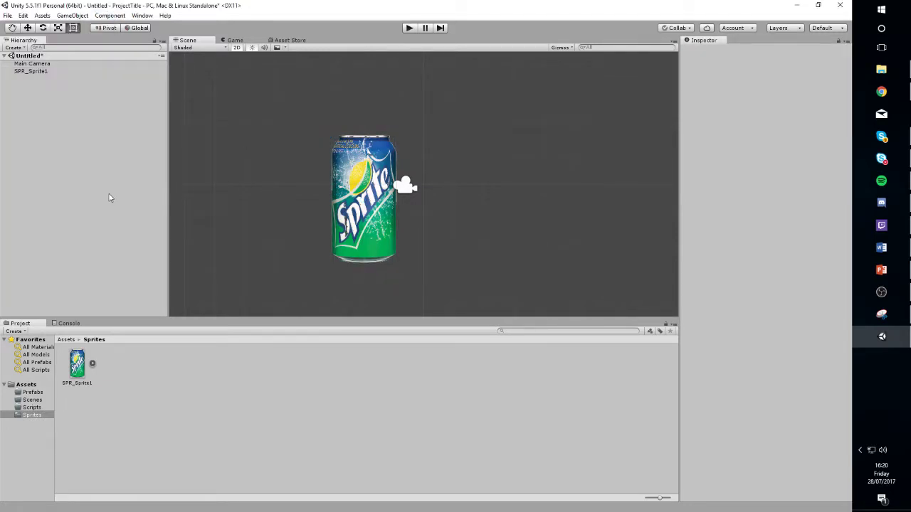
# - Open the Prefabs folder and rename the sprite object in the scene as PRFB_Sprite1
pyautogui.click(65, 339)
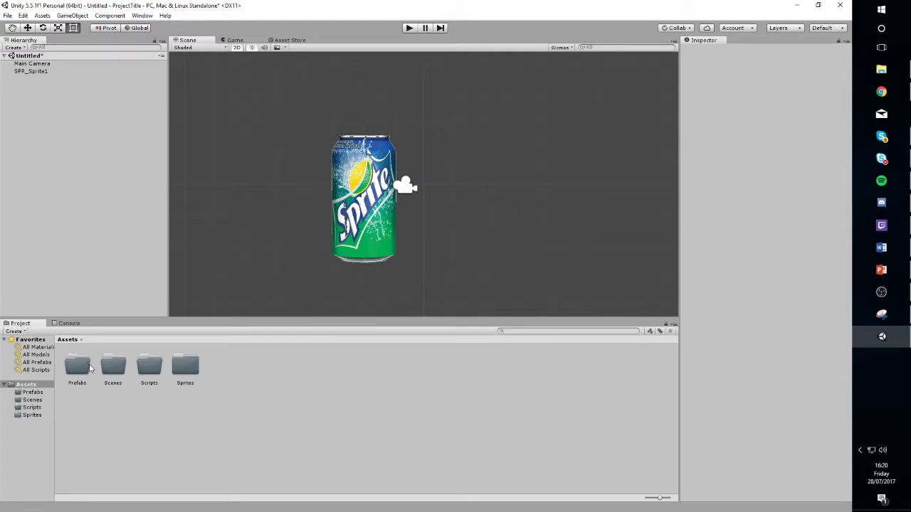
pyautogui.doubleClick(87, 375)
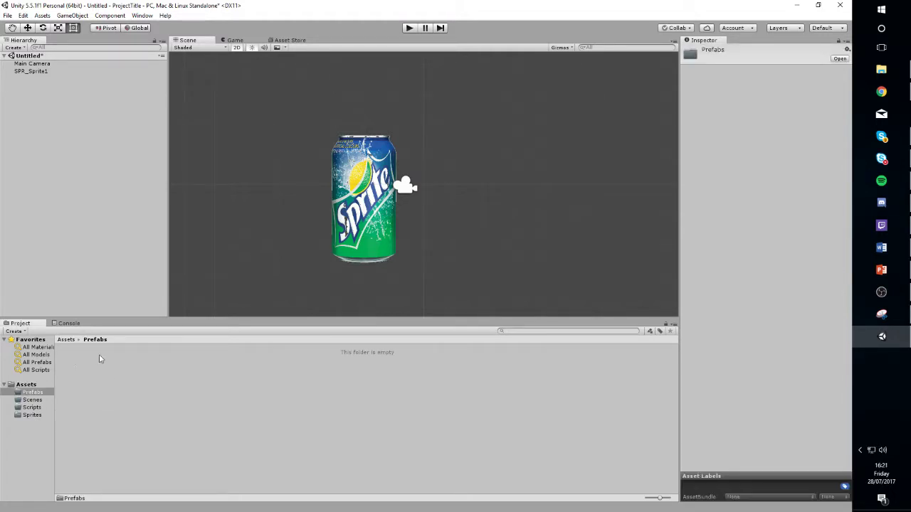
pyautogui.click(30, 72)
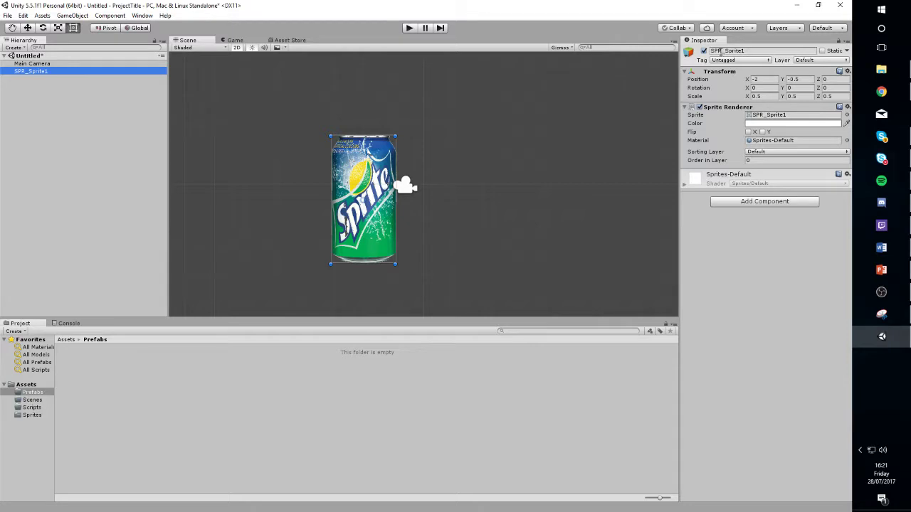
pyautogui.click(721, 52)
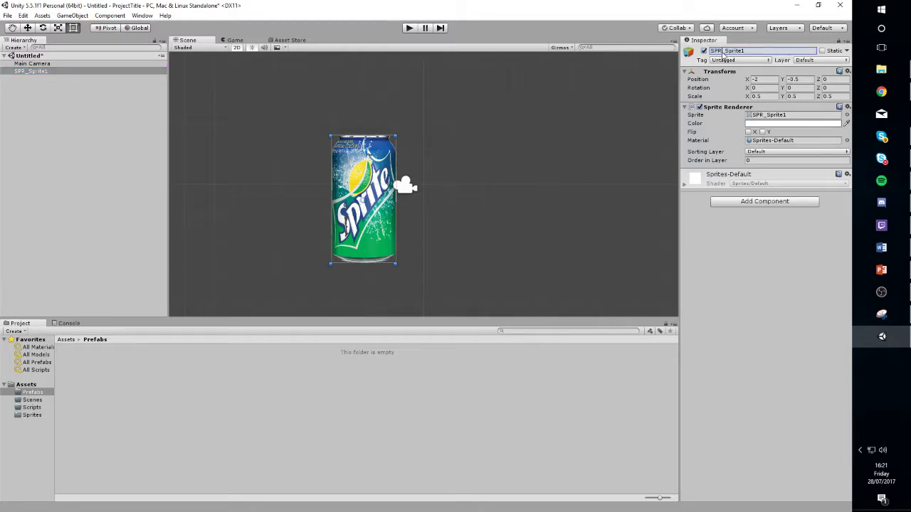
pyautogui.moveTo(721, 51); pyautogui.dragTo(711, 51)
pyautogui.write('PRFB')
pyautogui.press('Return')
pyautogui.click(29, 89)
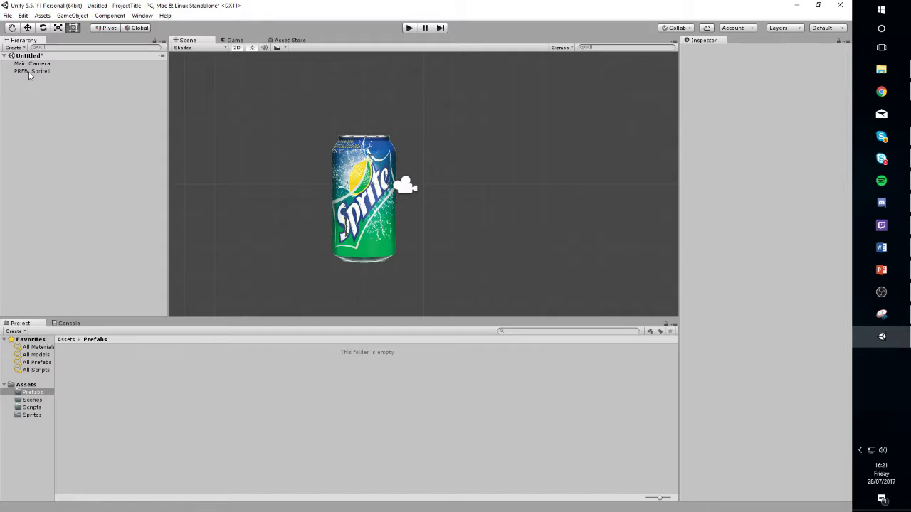
# - Create a prefab from the PRFB_Sprite1 scene object in the Prefabs folder
pyautogui.click(32, 71)
pyautogui.moveTo(121, 320); pyautogui.dragTo(118, 390)
pyautogui.click(67, 178)
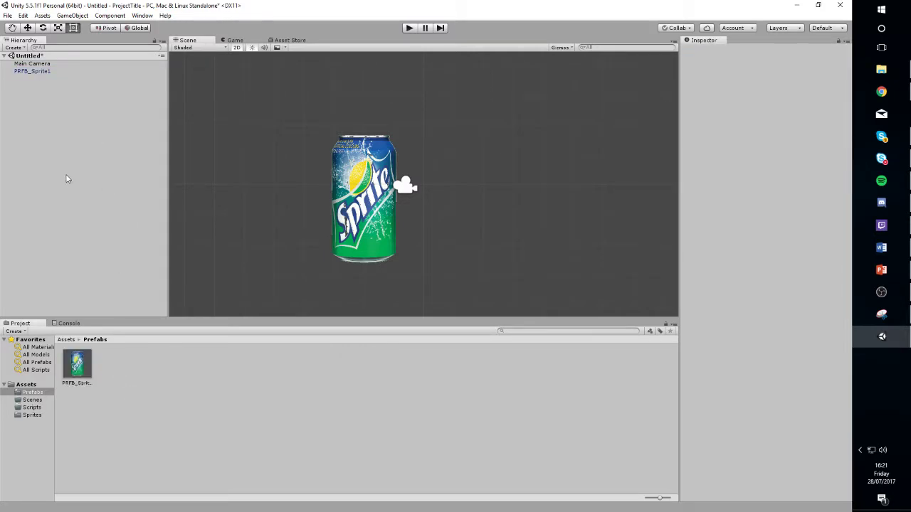
# - Set the Sprite Renderer colour of the PRFB_Sprite1 object in the scene to red (FB0000)
pyautogui.click(34, 75)
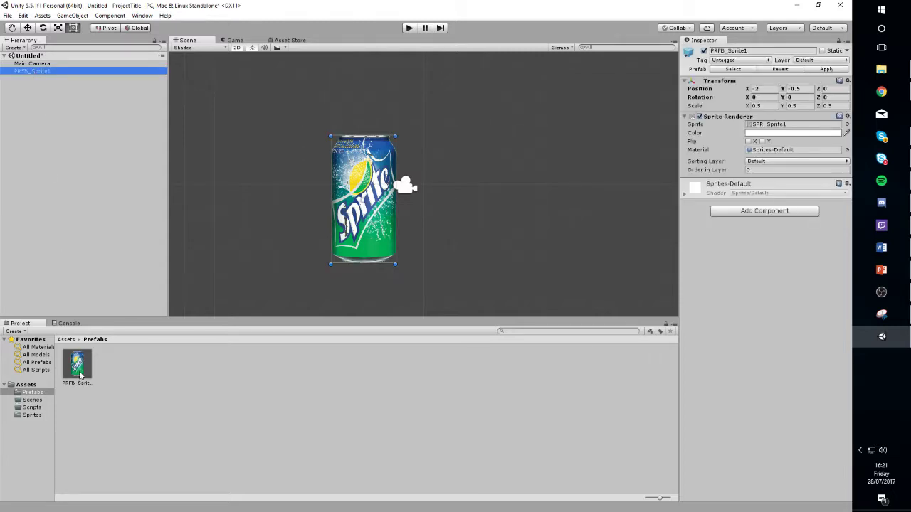
pyautogui.click(794, 133)
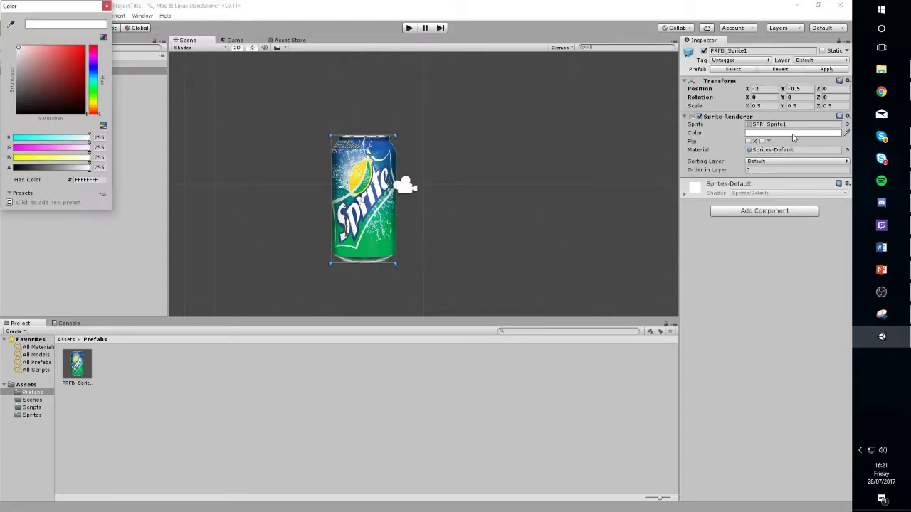
pyautogui.moveTo(71, 64); pyautogui.dragTo(85, 48)
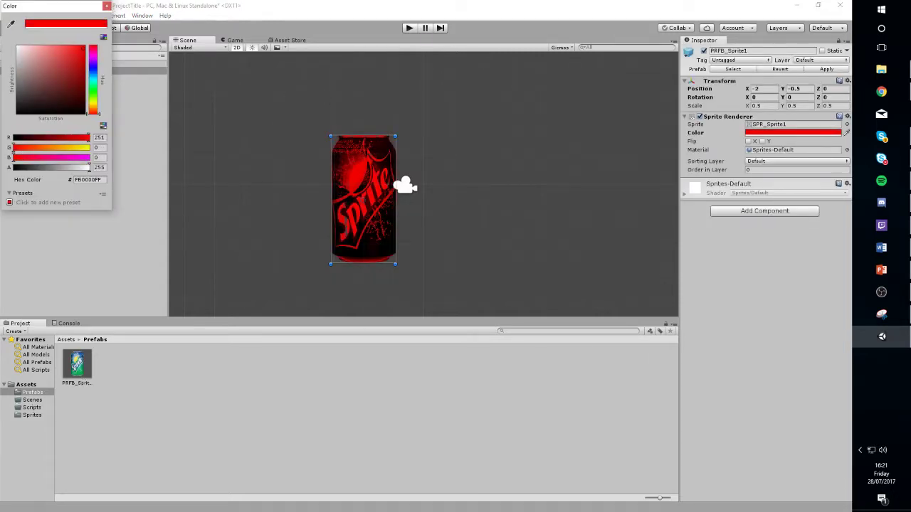
# - Apply the PRFB_Sprite1 scene object's red colour to its prefab and select the prefab asset to check it
pyautogui.click(106, 7)
pyautogui.click(101, 246)
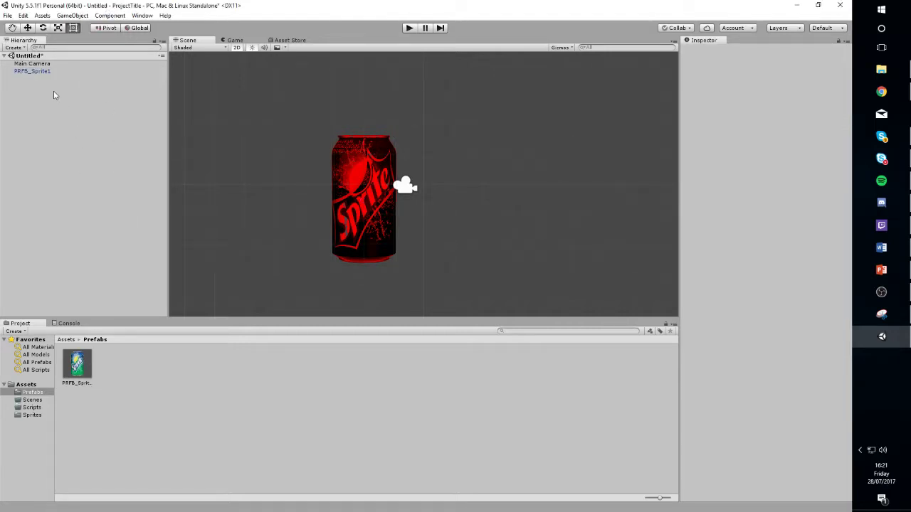
pyautogui.click(43, 71)
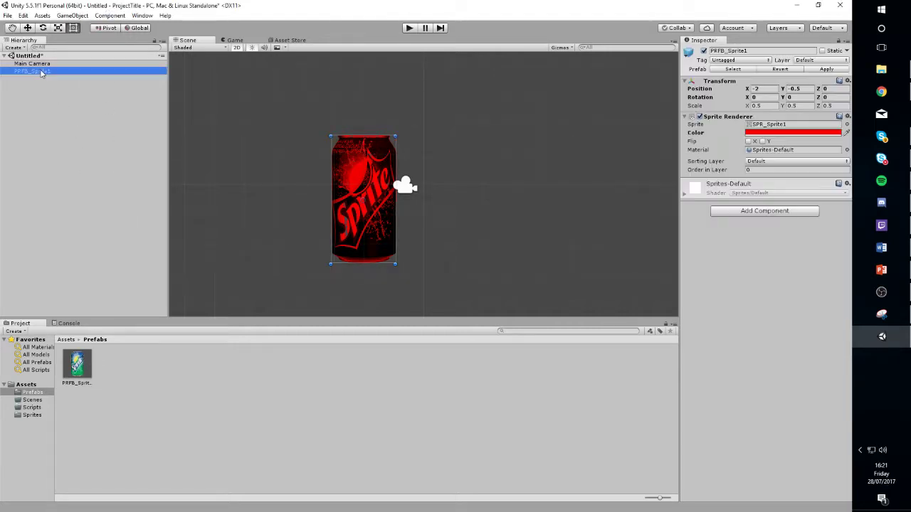
pyautogui.click(826, 69)
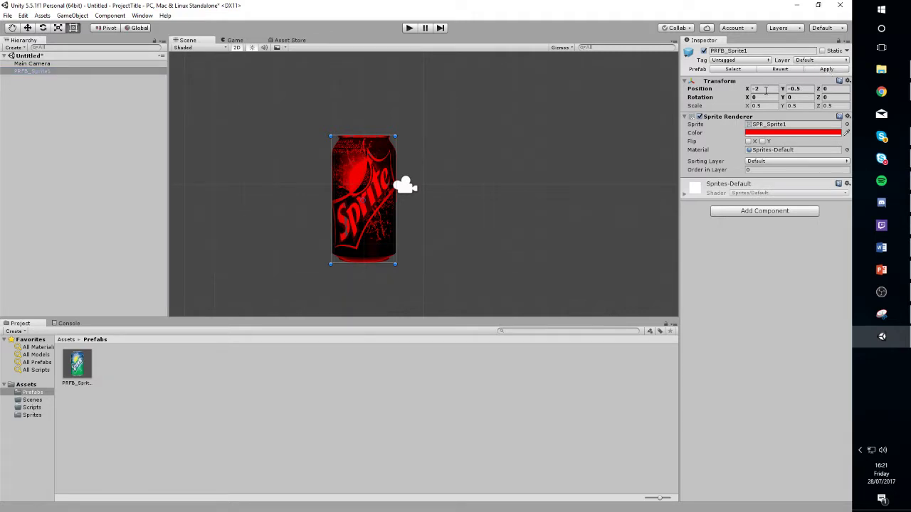
pyautogui.click(77, 365)
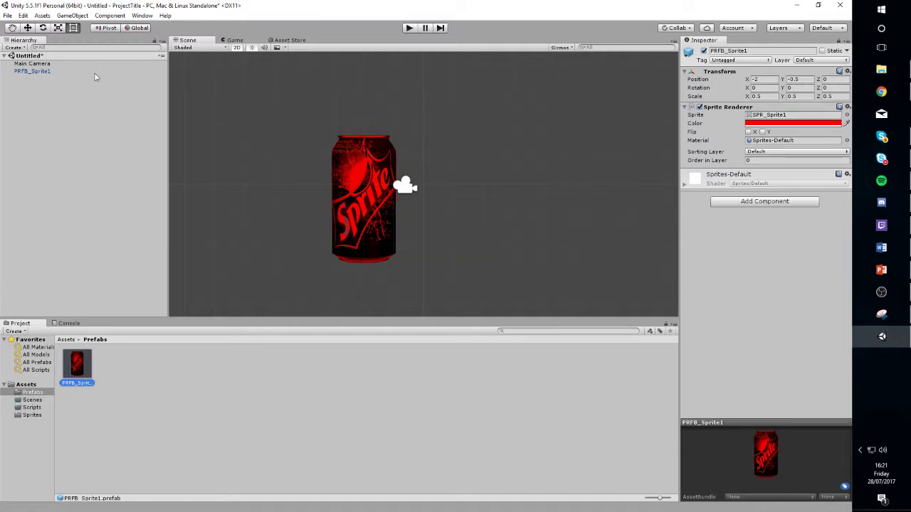
# - Set the Sprite Renderer colour of the PRFB_Sprite1 object in the scene to white
pyautogui.click(33, 72)
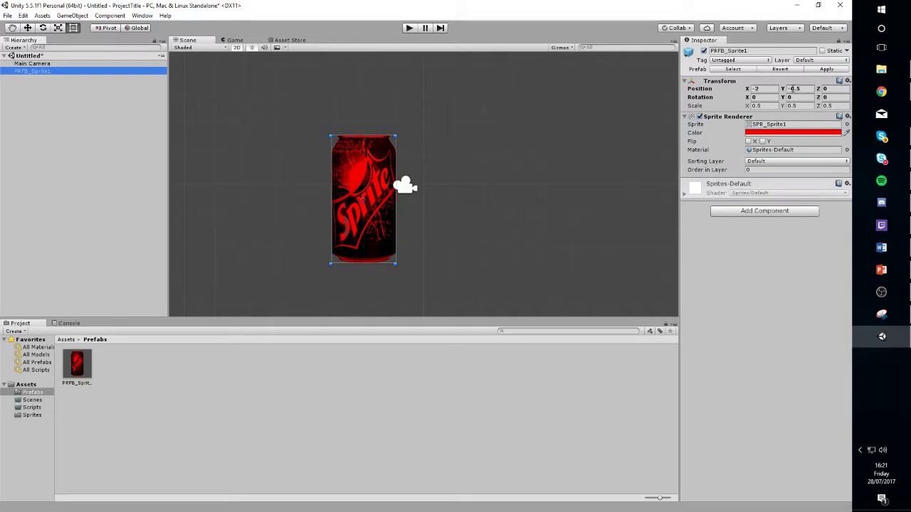
pyautogui.click(101, 128)
pyautogui.click(33, 72)
pyautogui.click(775, 134)
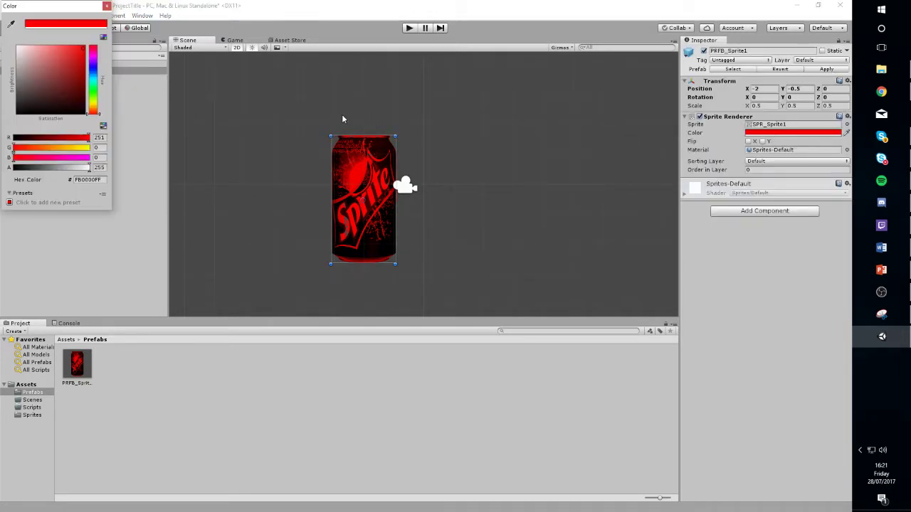
pyautogui.moveTo(63, 69); pyautogui.dragTo(17, 46)
pyautogui.click(51, 101)
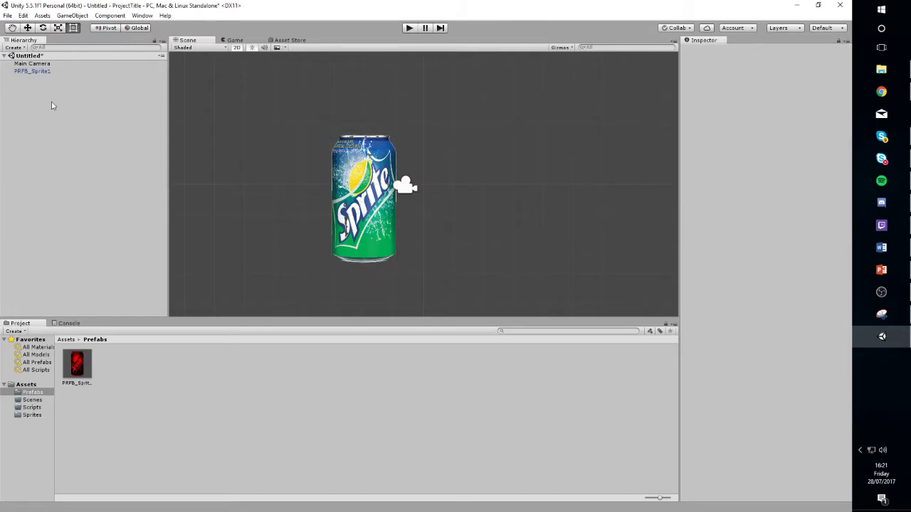
# - Duplicate the PRFB_Sprite1 object in the scene four times
pyautogui.click(43, 73)
pyautogui.hotkey('ctrl', 'd')
pyautogui.hotkey('ctrl', 'd')
pyautogui.hotkey('ctrl', 'd')
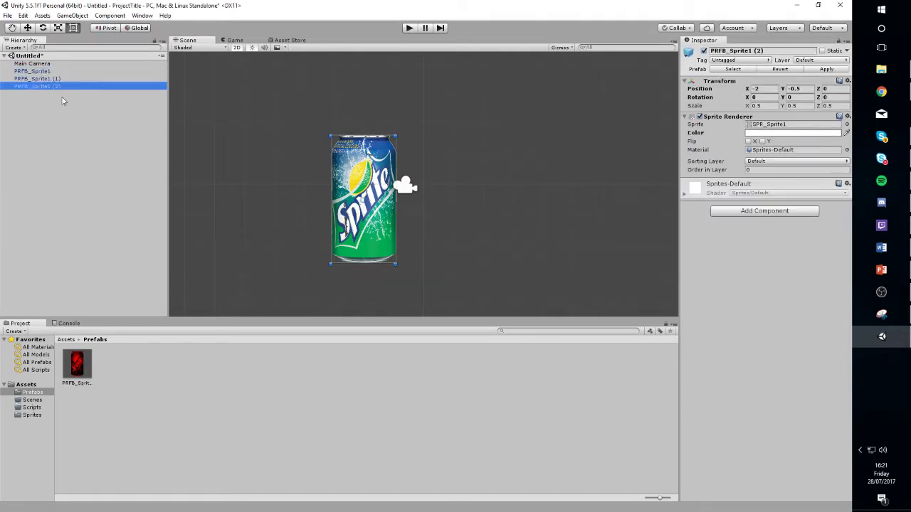
pyautogui.hotkey('ctrl', 'd')
pyautogui.click(62, 148)
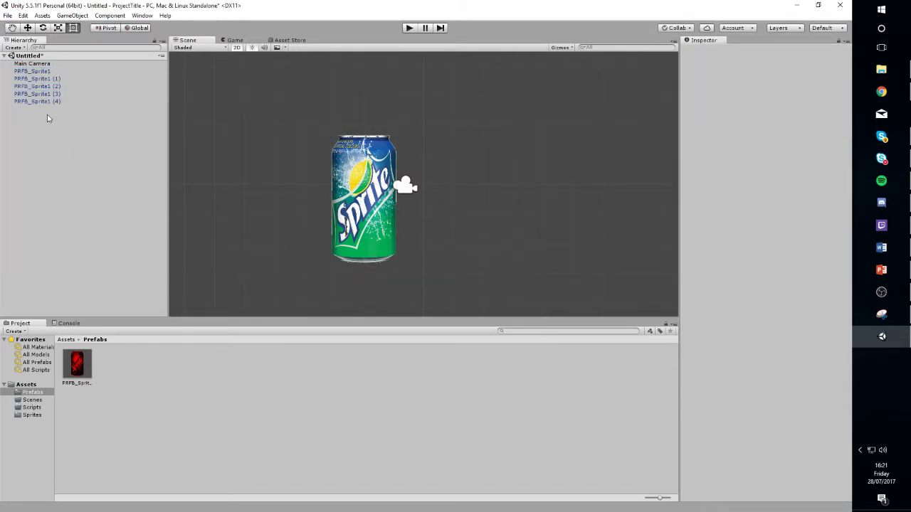
# - Set the original PRFB_Sprite1 object's Sprite Renderer colour to red and move it to about X 5.73, Y 1.05
pyautogui.click(39, 72)
pyautogui.click(814, 133)
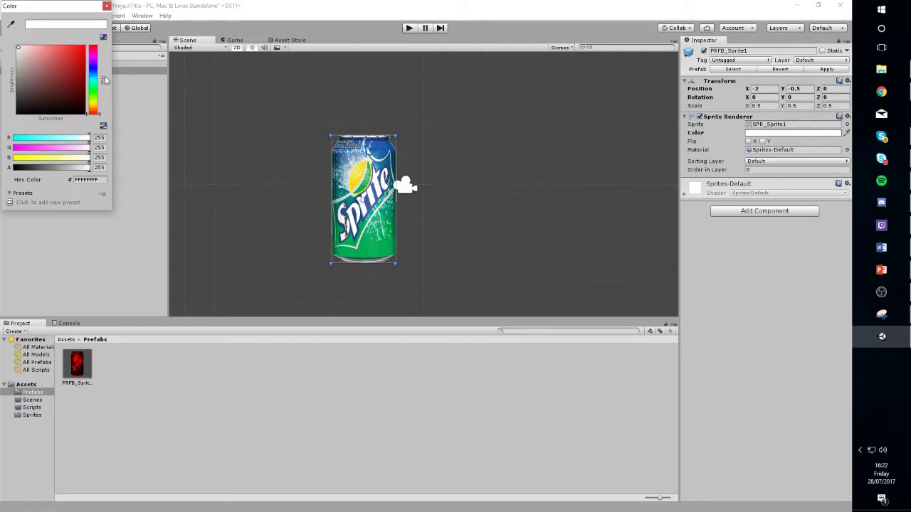
pyautogui.moveTo(74, 62); pyautogui.dragTo(131, 26)
pyautogui.click(107, 6)
pyautogui.moveTo(363, 224); pyautogui.dragTo(580, 195)
pyautogui.click(519, 272)
# - Move PRFB_Sprite1 (2) to about X -6.67, Y 1.97 and PRFB_Sprite1 (3) to about X -5.6, Y -2.3
pyautogui.click(59, 86)
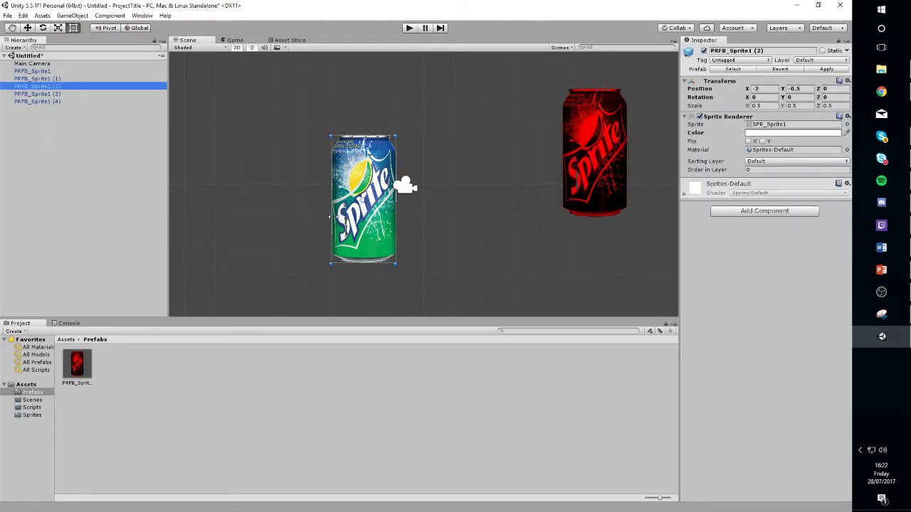
pyautogui.moveTo(364, 229); pyautogui.dragTo(224, 155)
pyautogui.click(51, 93)
pyautogui.moveTo(368, 213); pyautogui.dragTo(263, 267)
# - Apply the original PRFB_Sprite1 object's changes to its prefab
pyautogui.click(44, 71)
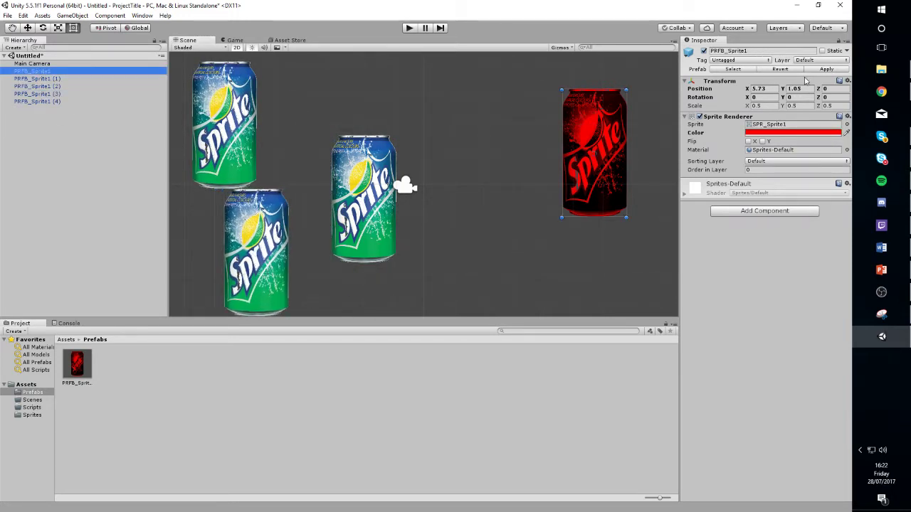
pyautogui.click(825, 70)
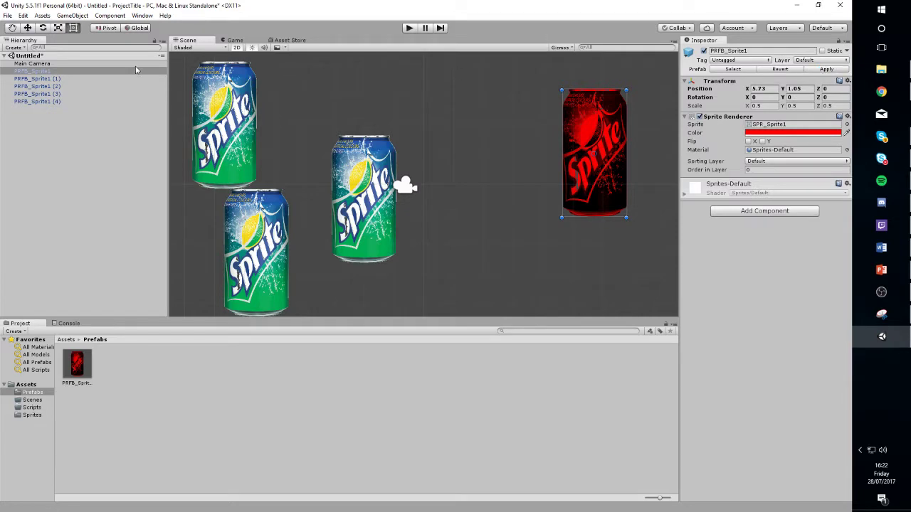
# - Revert the four duplicates, PRFB_Sprite1 (1) to (4), one by one to the prefab's settings
pyautogui.click(51, 79)
pyautogui.keyDown('shift'); pyautogui.click(50, 101); pyautogui.keyUp('shift')
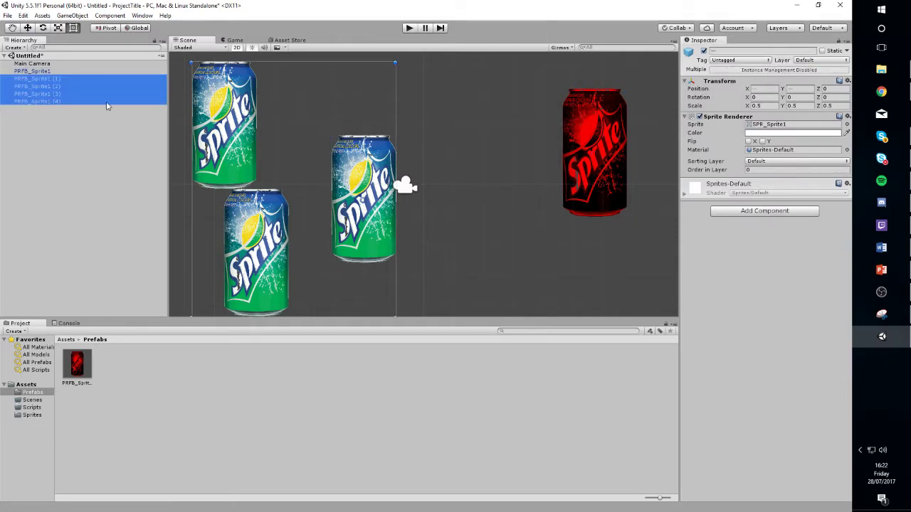
pyautogui.click(50, 80)
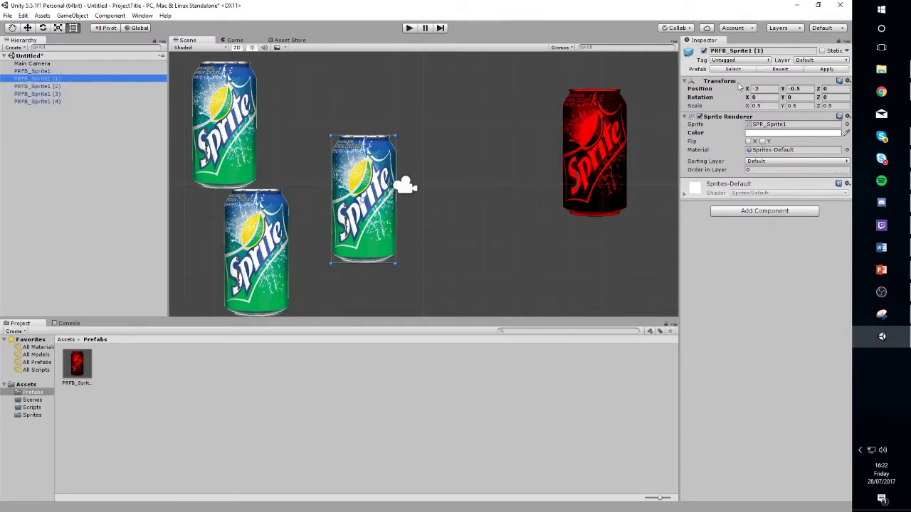
pyautogui.click(780, 69)
pyautogui.click(57, 86)
pyautogui.click(779, 69)
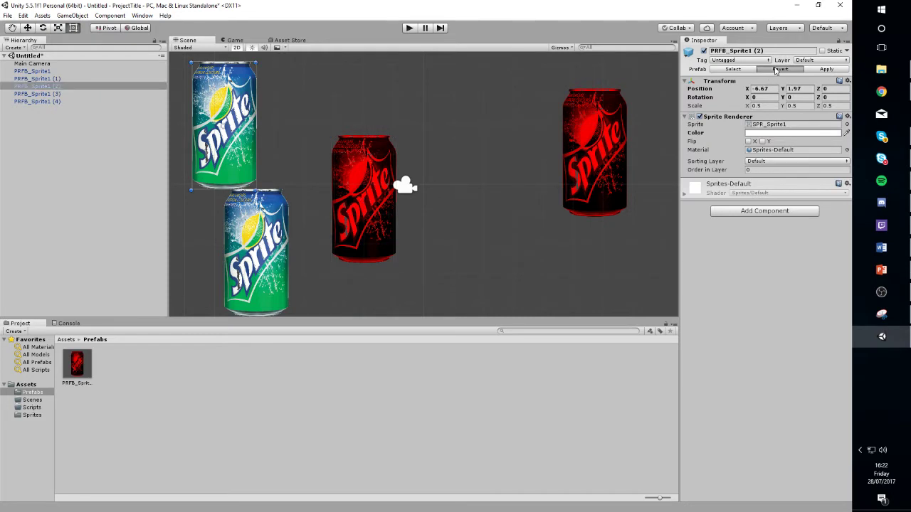
pyautogui.click(48, 94)
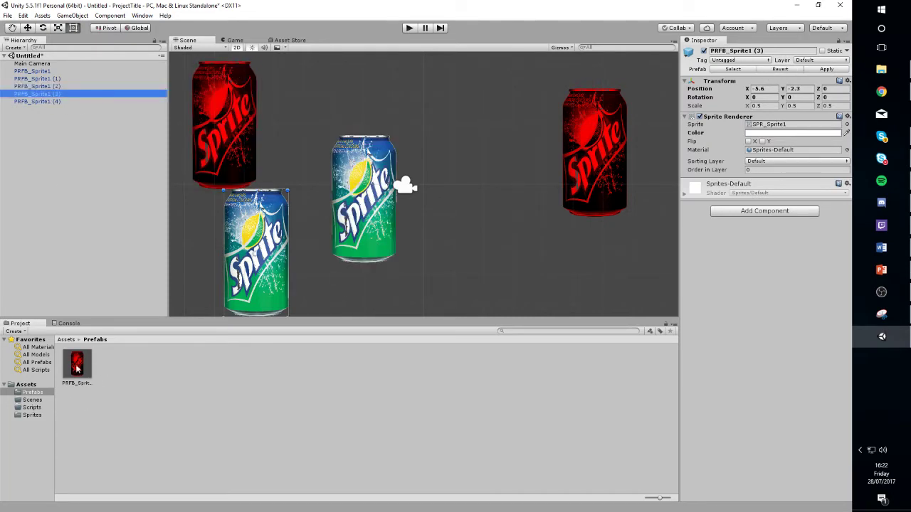
pyautogui.click(780, 69)
pyautogui.click(43, 101)
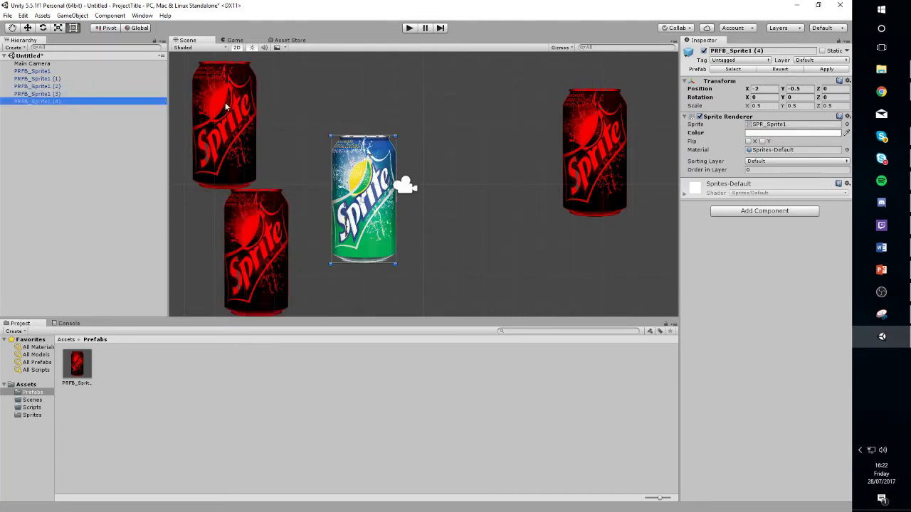
pyautogui.click(780, 69)
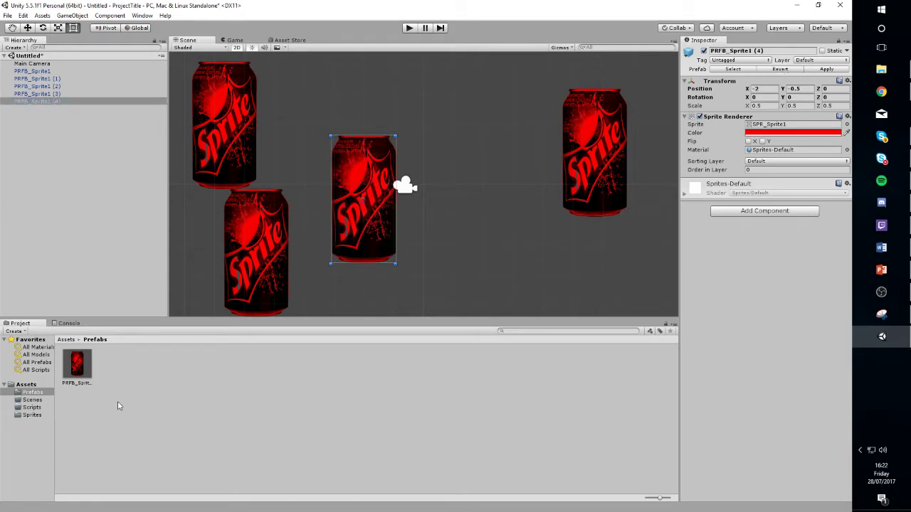
pyautogui.click(100, 238)
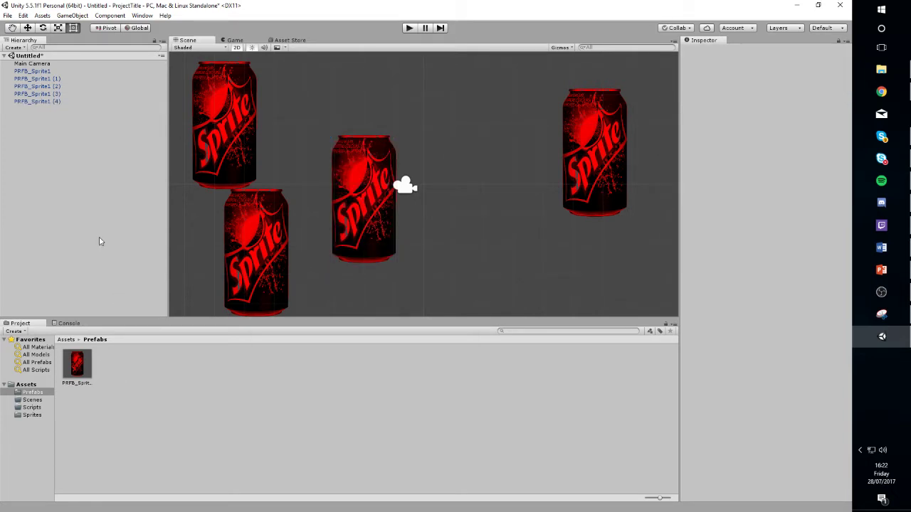
pyautogui.click(44, 101)
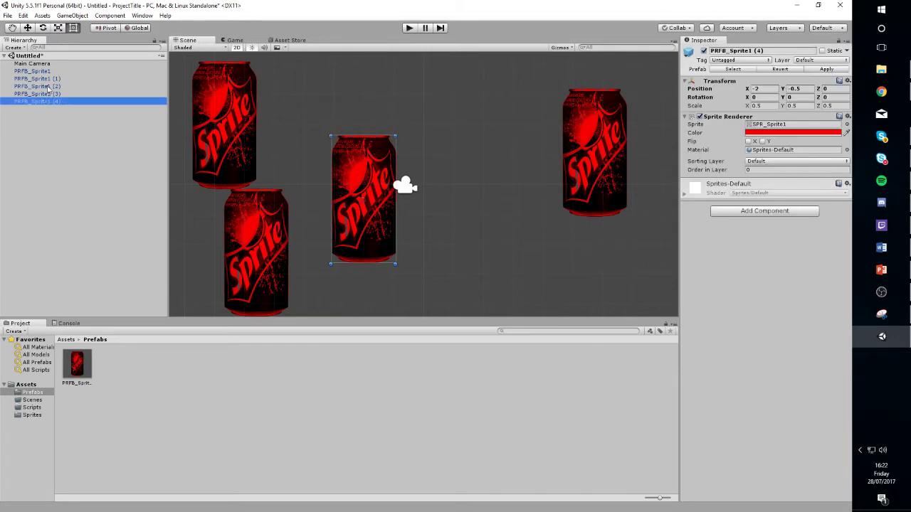
pyautogui.keyDown('shift'); pyautogui.click(49, 80); pyautogui.keyUp('shift')
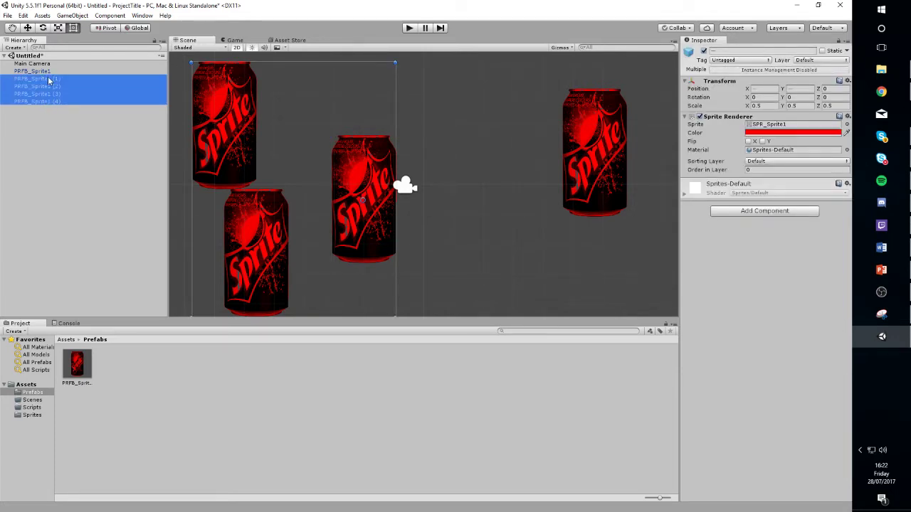
pyautogui.click(111, 409)
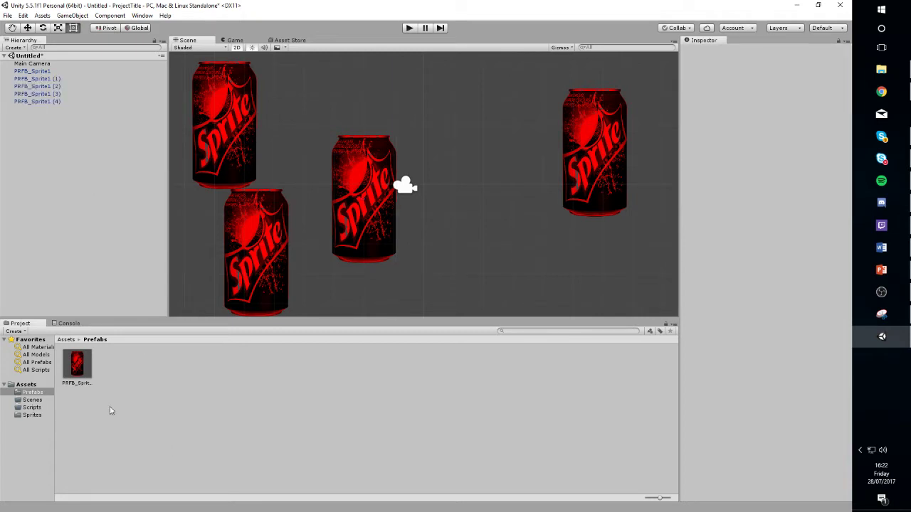
# - Set the Sprite Renderer colour of the PRFB_Sprite1 prefab asset in the Prefabs folder to blue (1300FF)
pyautogui.click(78, 367)
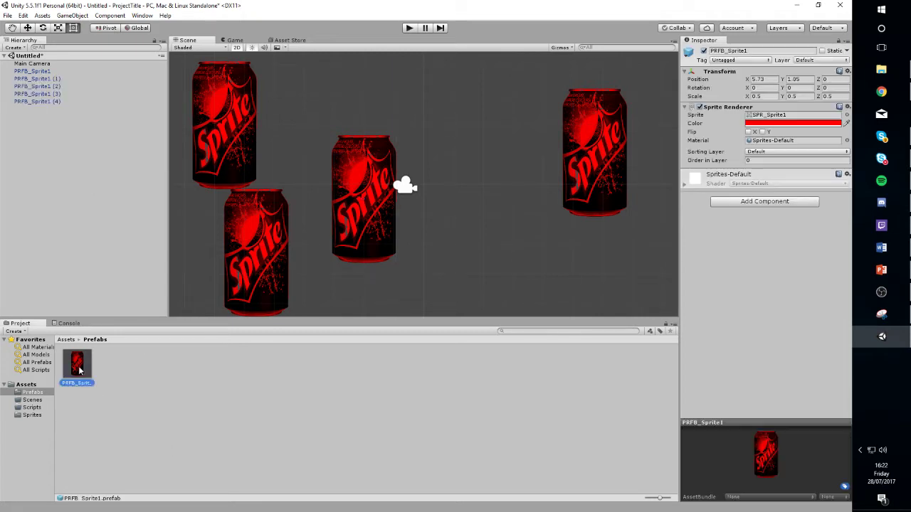
pyautogui.click(796, 123)
pyautogui.click(93, 69)
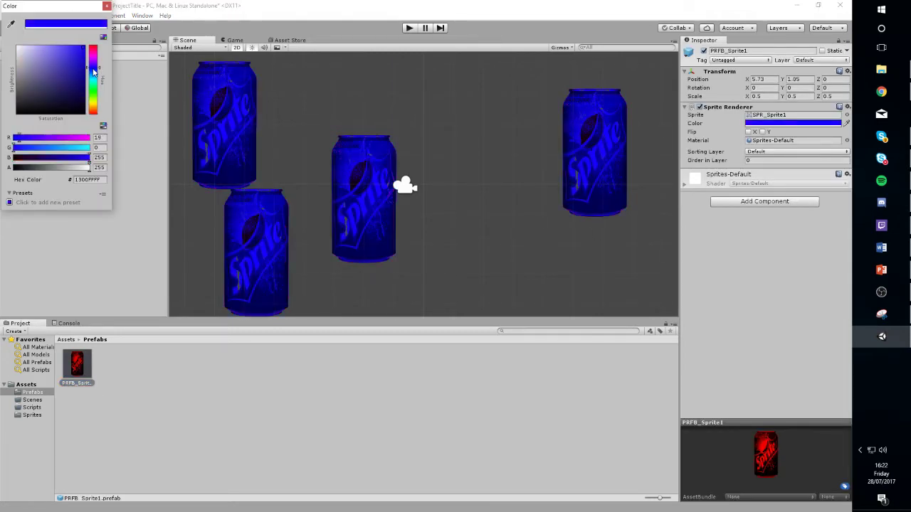
pyautogui.click(106, 6)
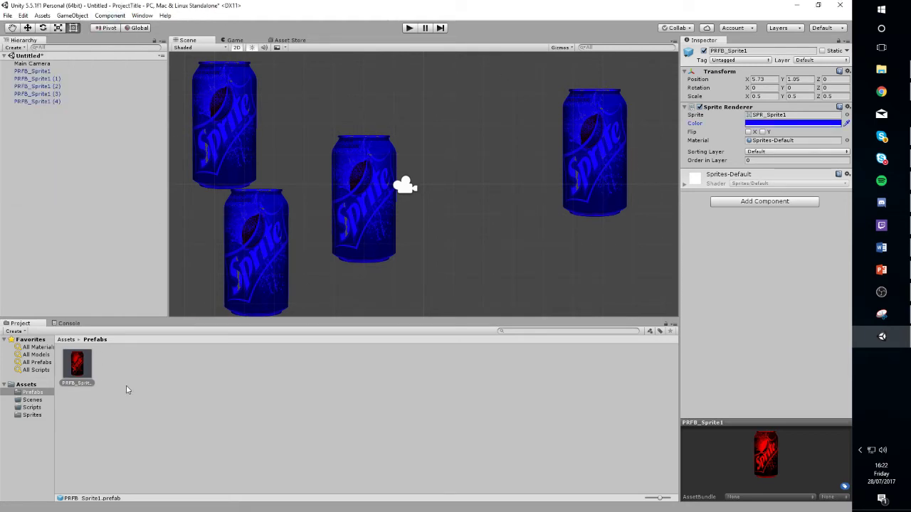
pyautogui.click(123, 418)
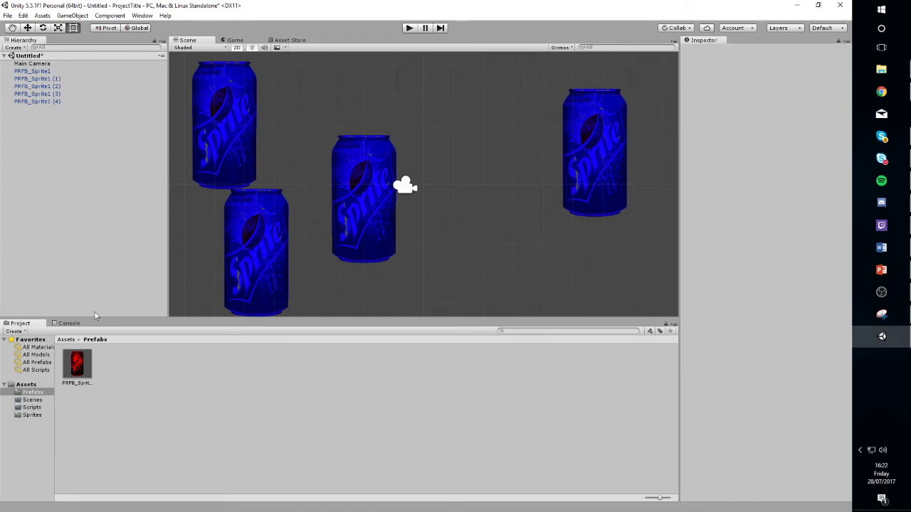